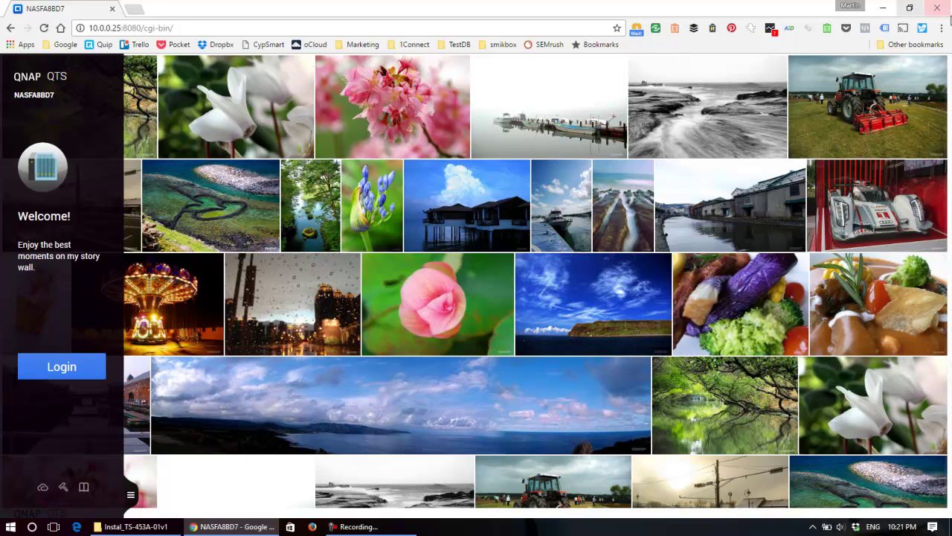
# Close the browser window showing the QTS login page.
pyautogui.click(938, 8)
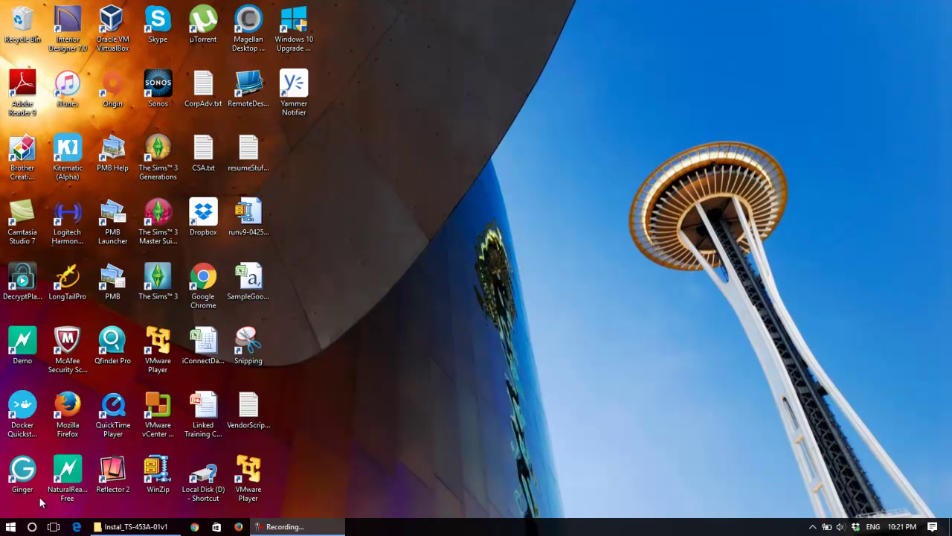
# Reopen Chrome and load the NAS address 10.0.0.25:8080.
pyautogui.click(195, 526)
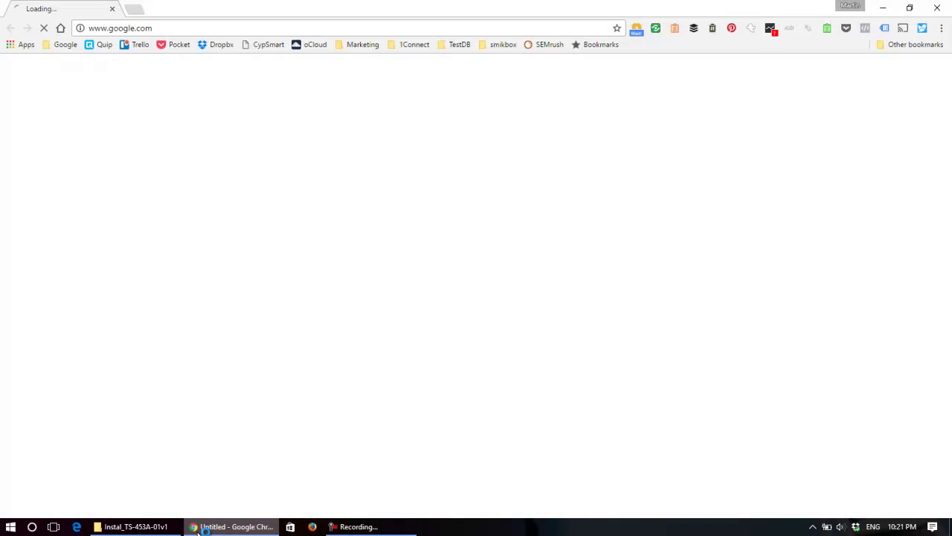
pyautogui.click(286, 29)
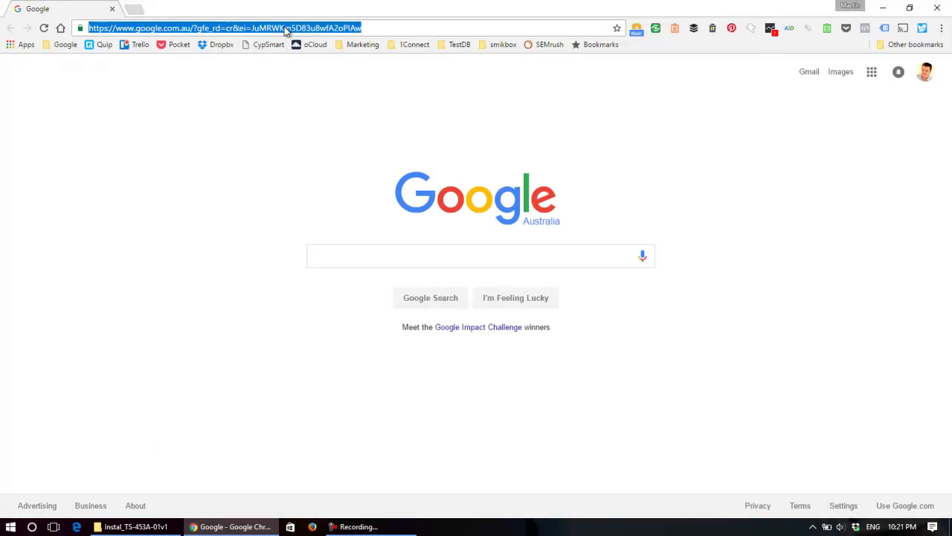
pyautogui.write('10.0.0.')
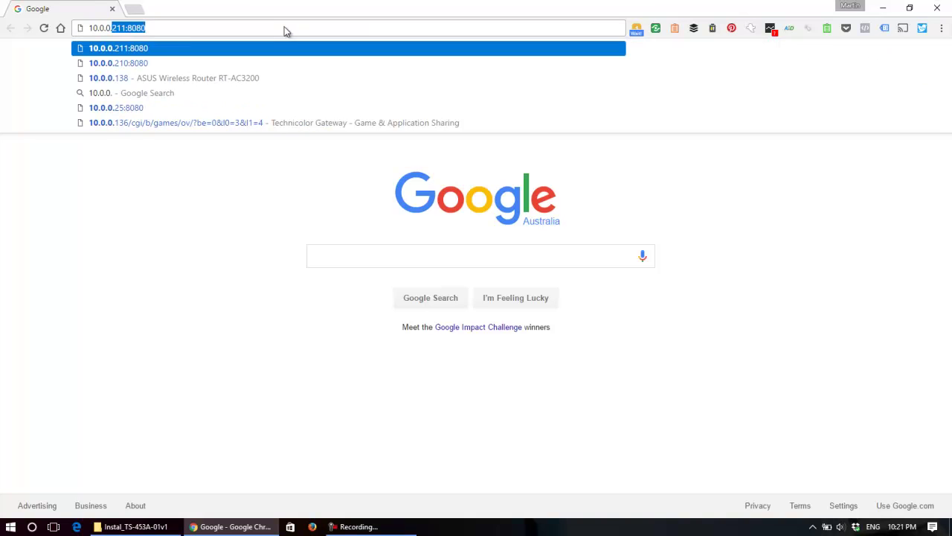
pyautogui.write('25')
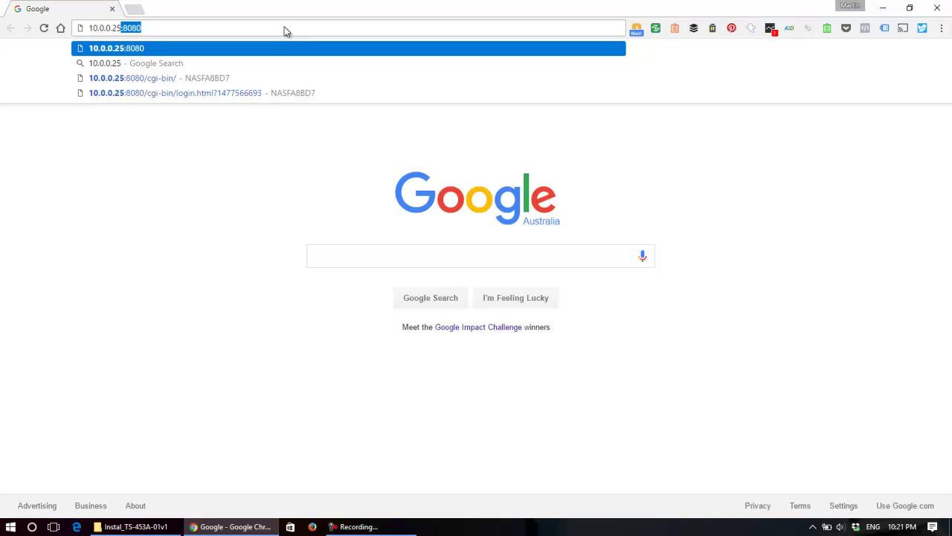
pyautogui.press('Return')
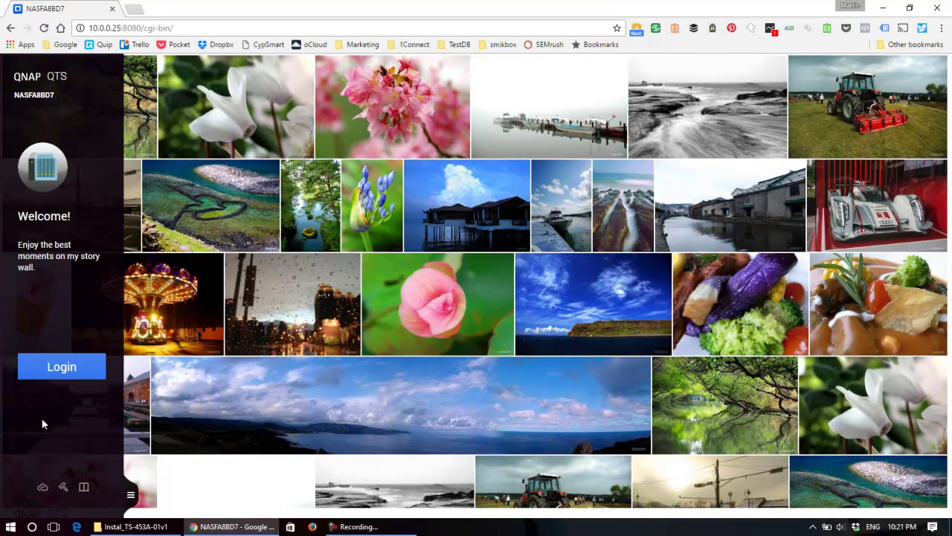
# Sign in to the NAS with the admin account, correcting a mistyped password.
pyautogui.click(59, 366)
pyautogui.write('admin')
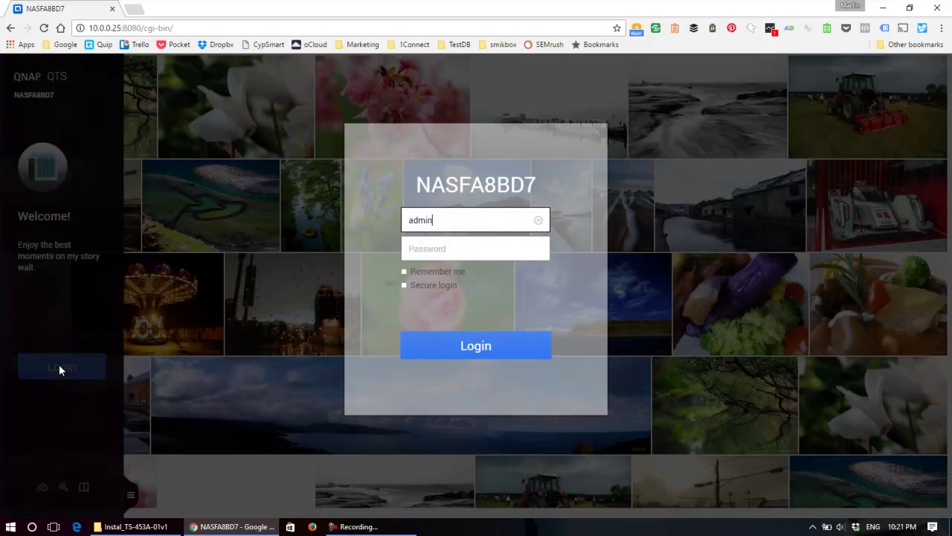
pyautogui.press('Tab')
pyautogui.write('admi')
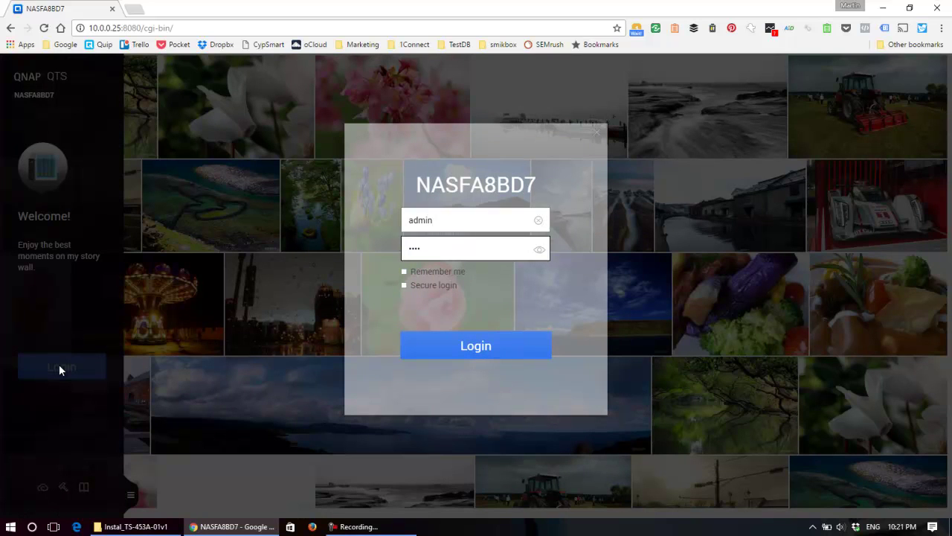
pyautogui.press('BackSpace')
pyautogui.press('BackSpace')
pyautogui.press('BackSpace')
pyautogui.press('BackSpace')
pyautogui.write('admin')
pyautogui.click(502, 343)
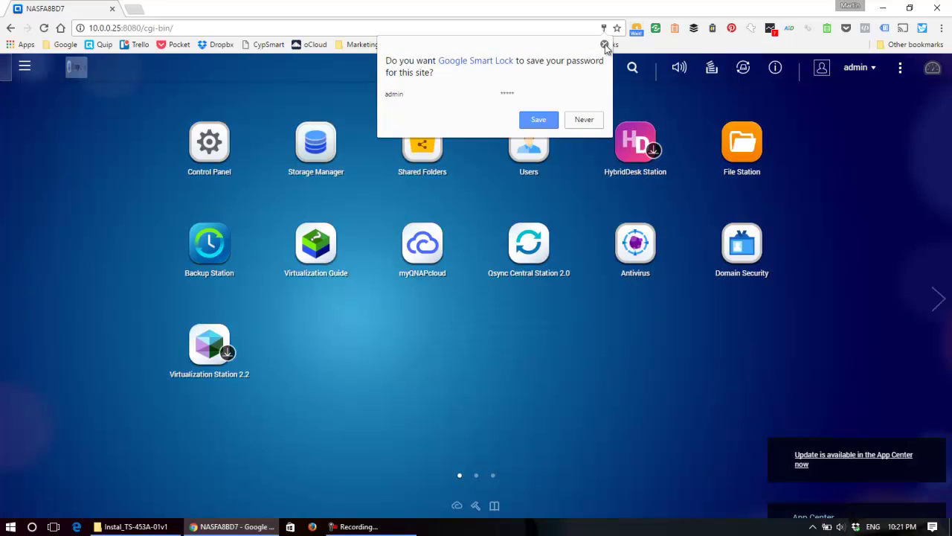
# Dismiss Chrome's offer to save the password.
pyautogui.click(605, 44)
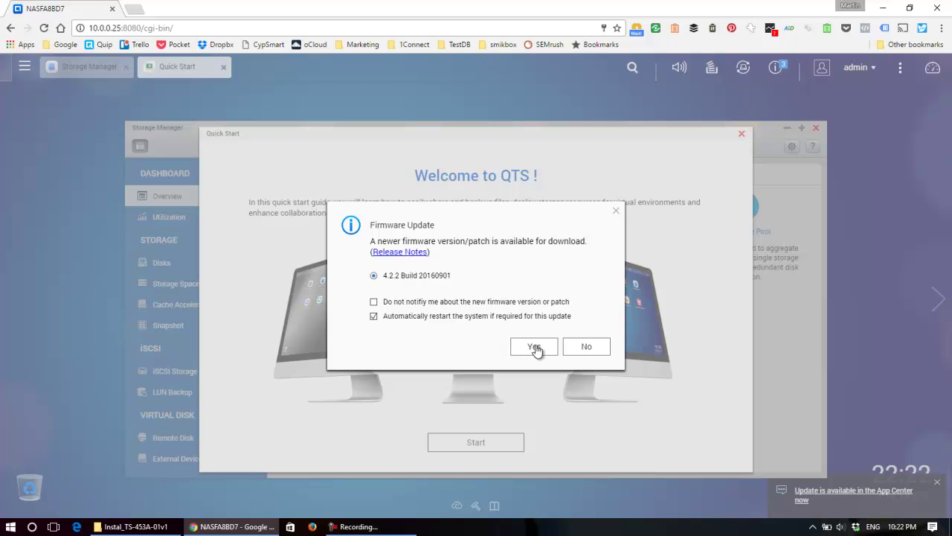
# Accept the 4.2.2 Build 20160901 firmware update and continue past the release notes.
pyautogui.click(535, 346)
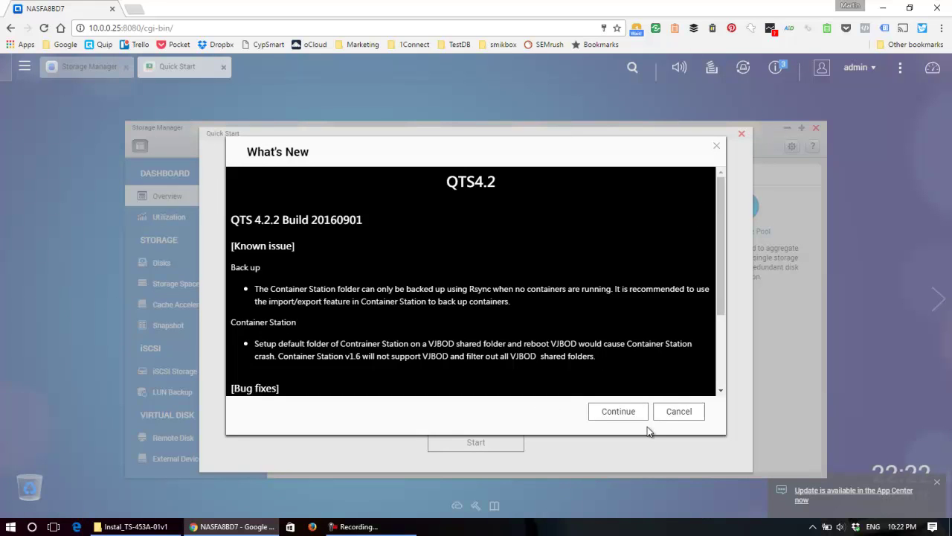
pyautogui.click(614, 410)
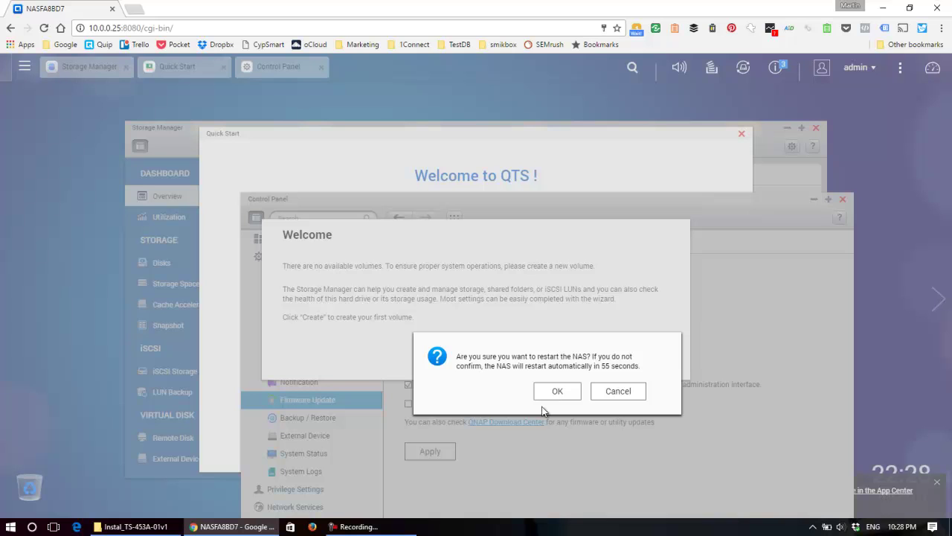
# Confirm the NAS restart, then open the login form once it is back.
pyautogui.click(559, 392)
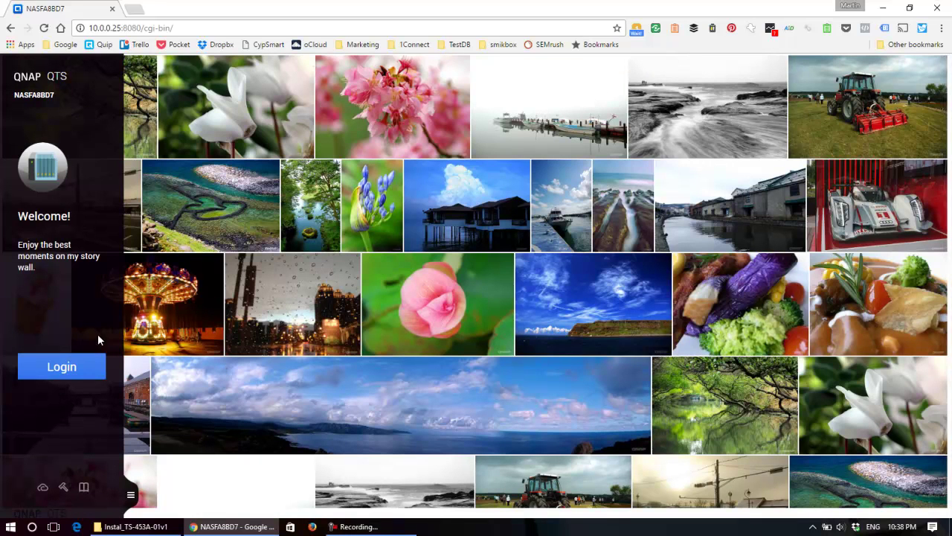
pyautogui.click(83, 365)
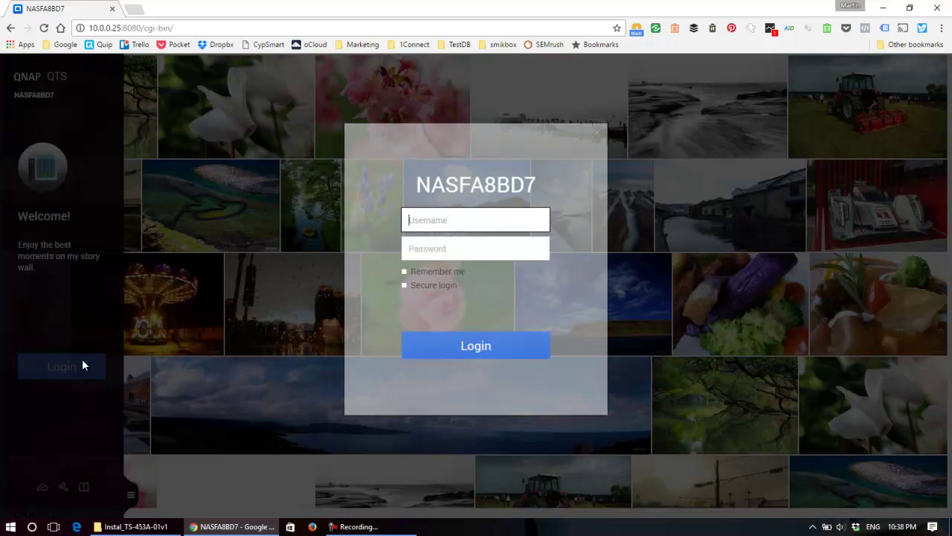
# Log back in with the admin account and decline saving the password.
pyautogui.write('admin')
pyautogui.press('Tab')
pyautogui.write('admin')
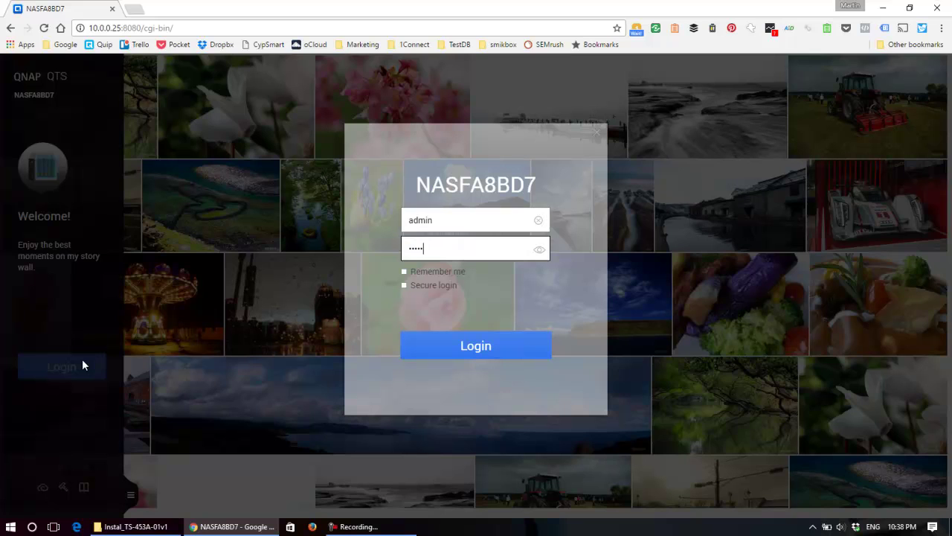
pyautogui.press('Return')
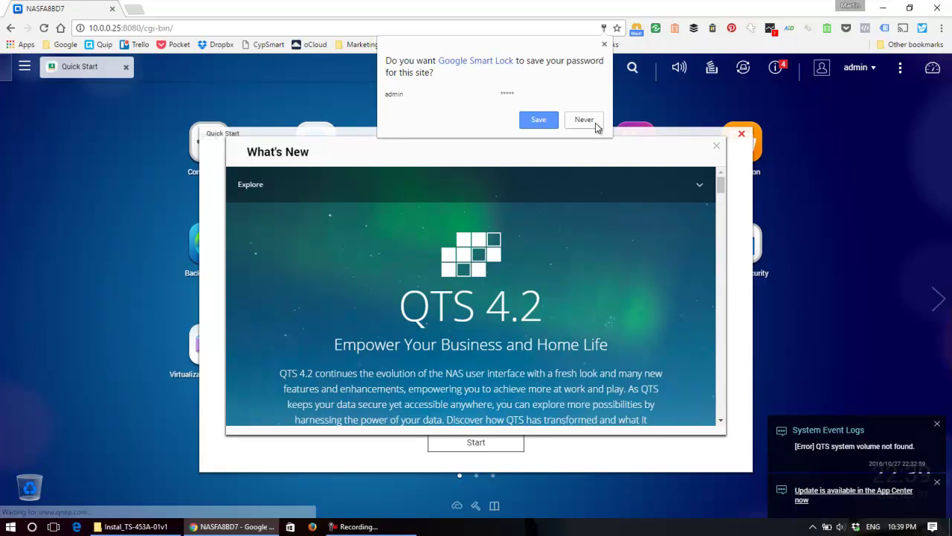
pyautogui.click(605, 44)
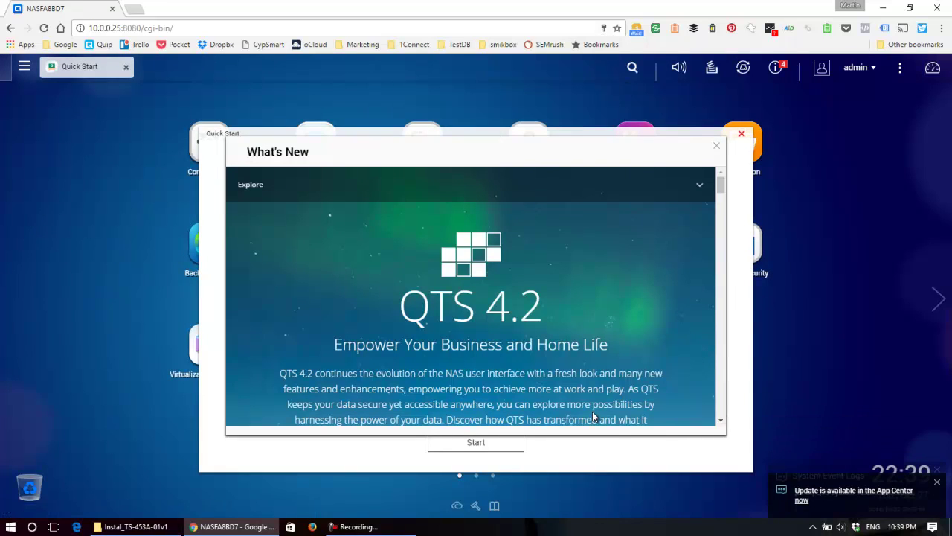
# Close the What's New overview and the Quick Start guide, confirming with Yes.
pyautogui.click(718, 146)
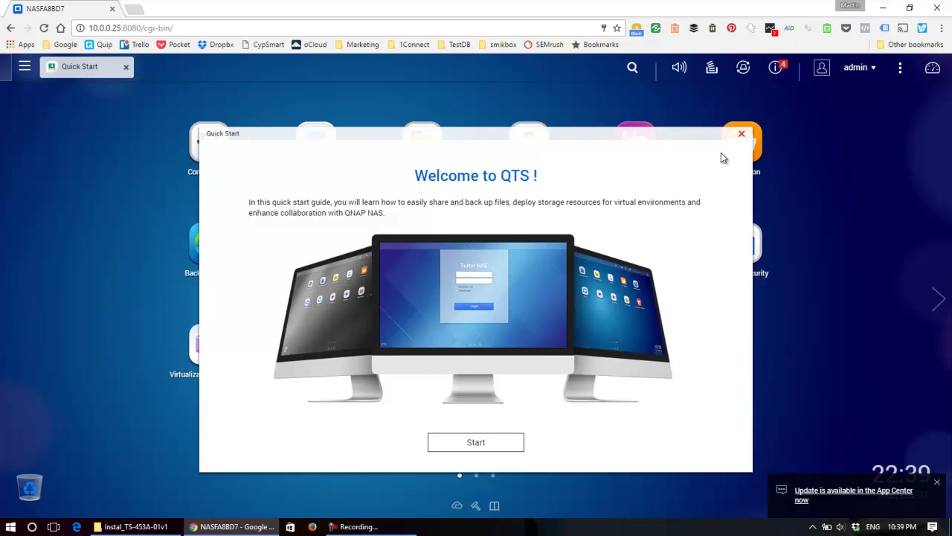
pyautogui.click(742, 135)
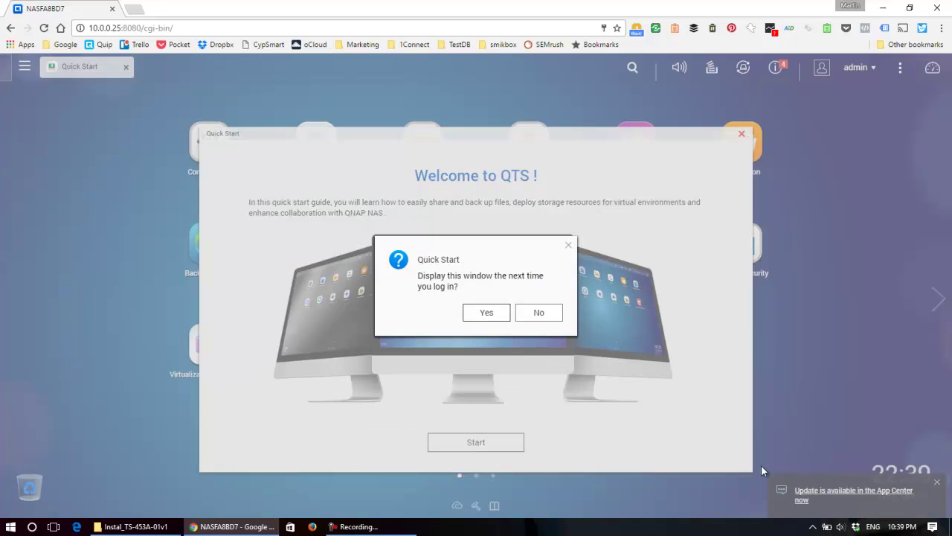
pyautogui.click(492, 314)
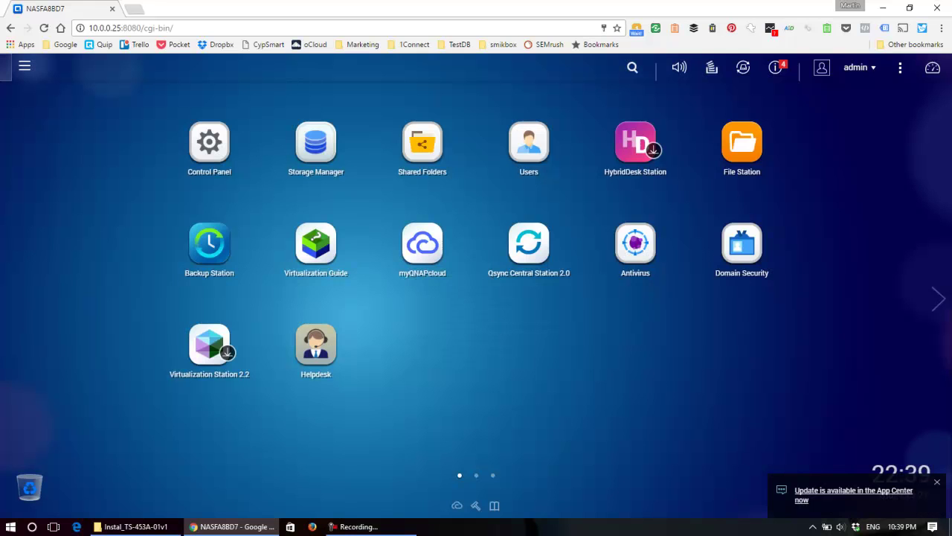
# Update Helpdesk from 1.0.06 to 1.0.14 with Update All, then minimize App Center.
pyautogui.click(852, 493)
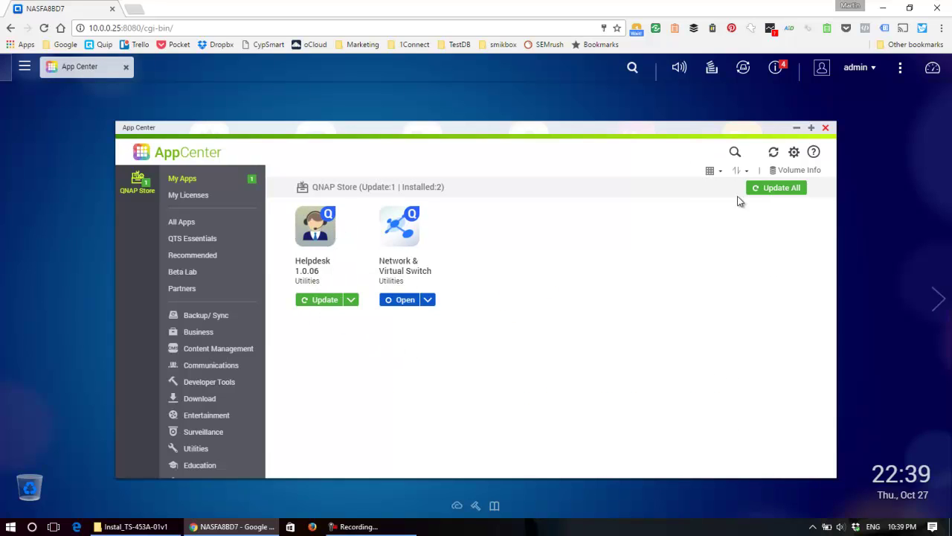
pyautogui.click(784, 190)
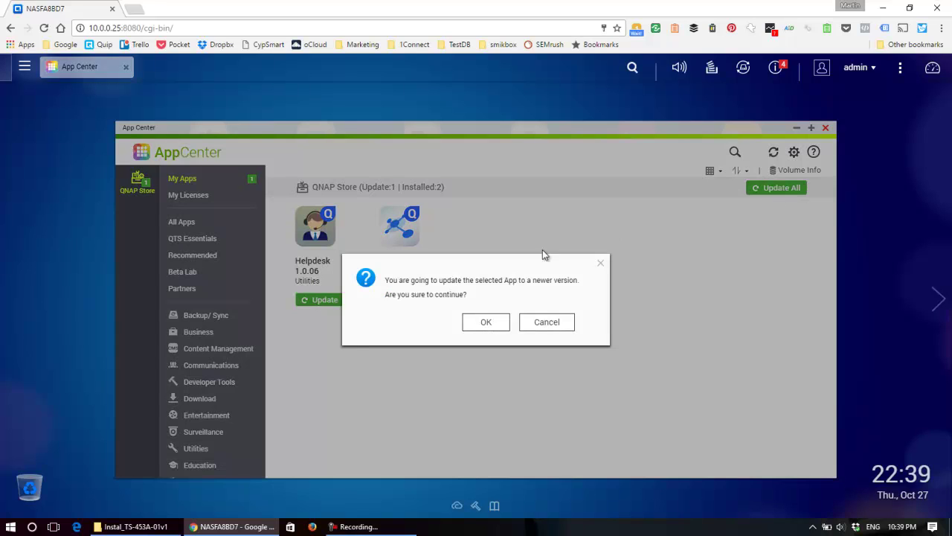
pyautogui.click(486, 323)
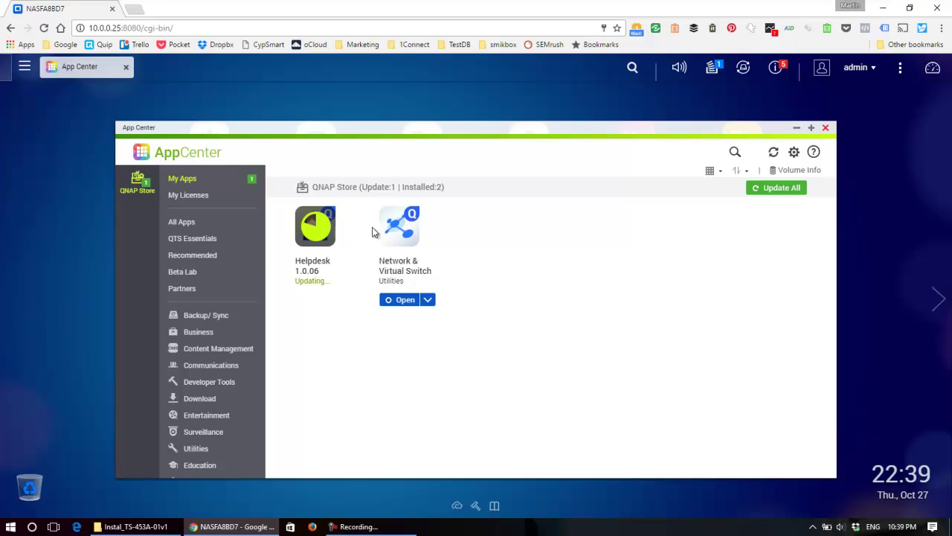
pyautogui.moveTo(316, 232)
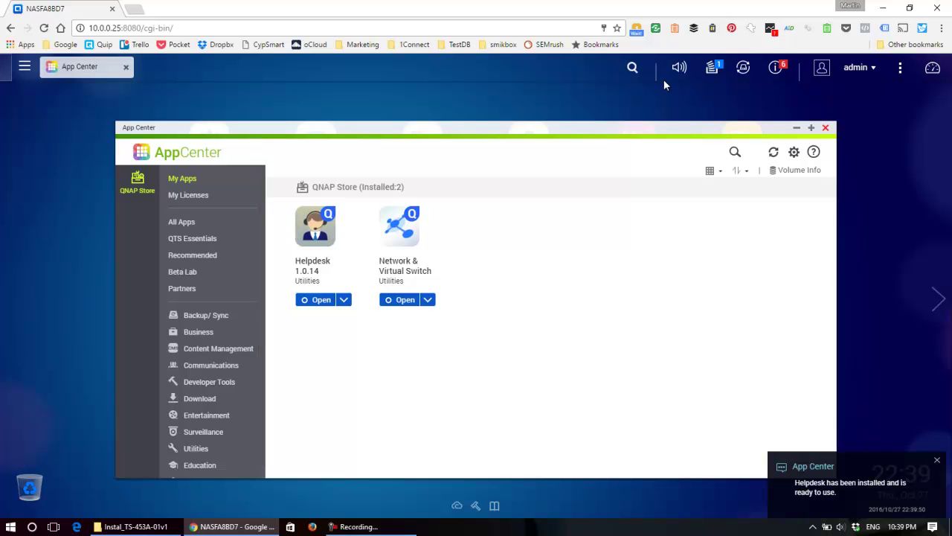
pyautogui.click(797, 130)
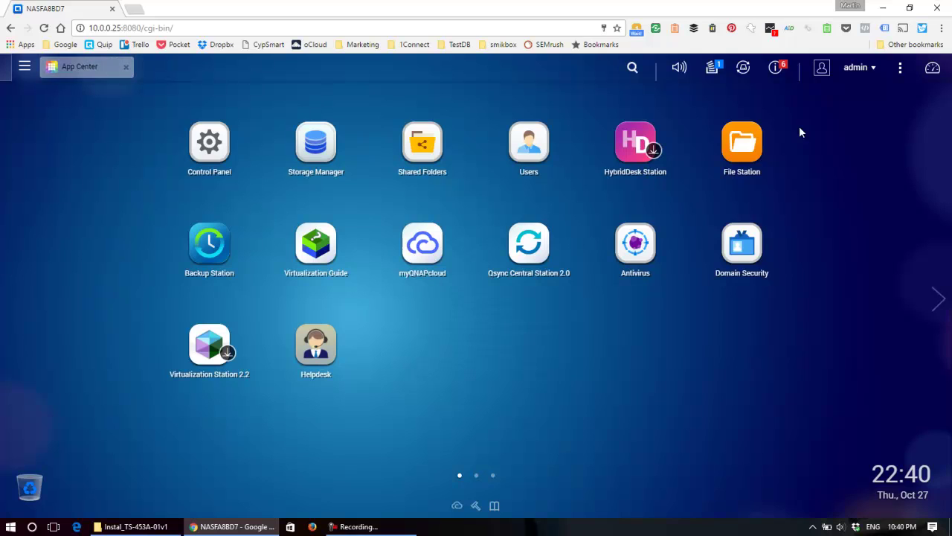